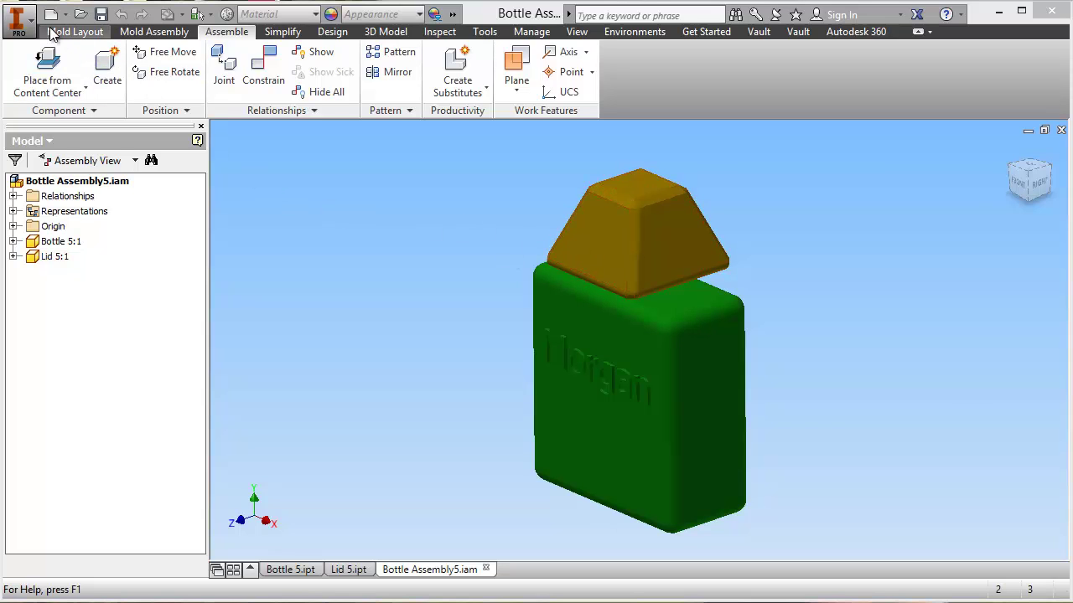
- Create a new drawing, Drawing5, from the ANSI (mm).idw template
click(16, 18)
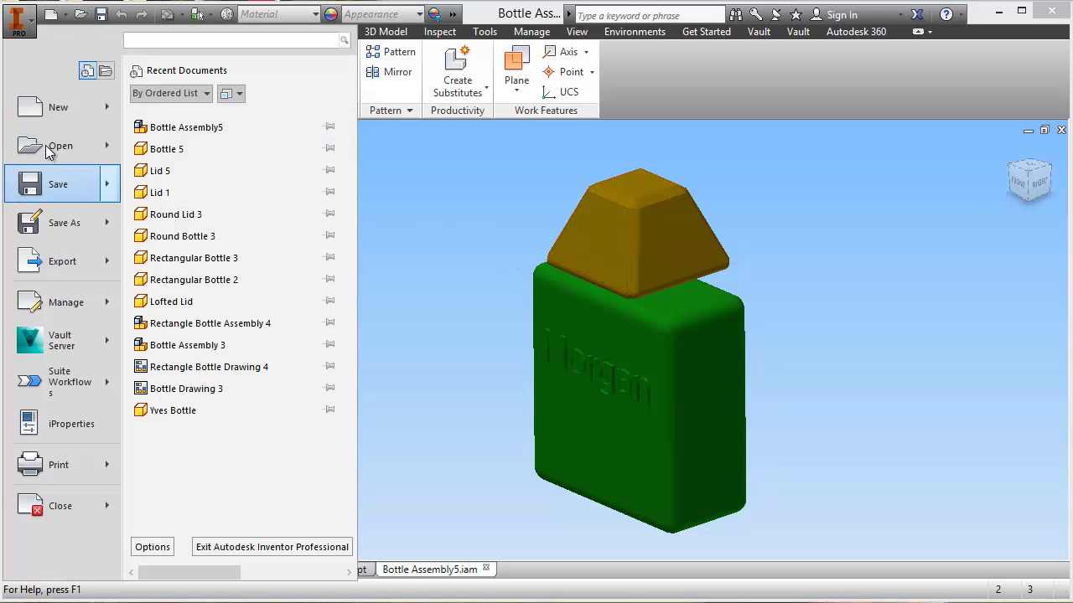
click(50, 109)
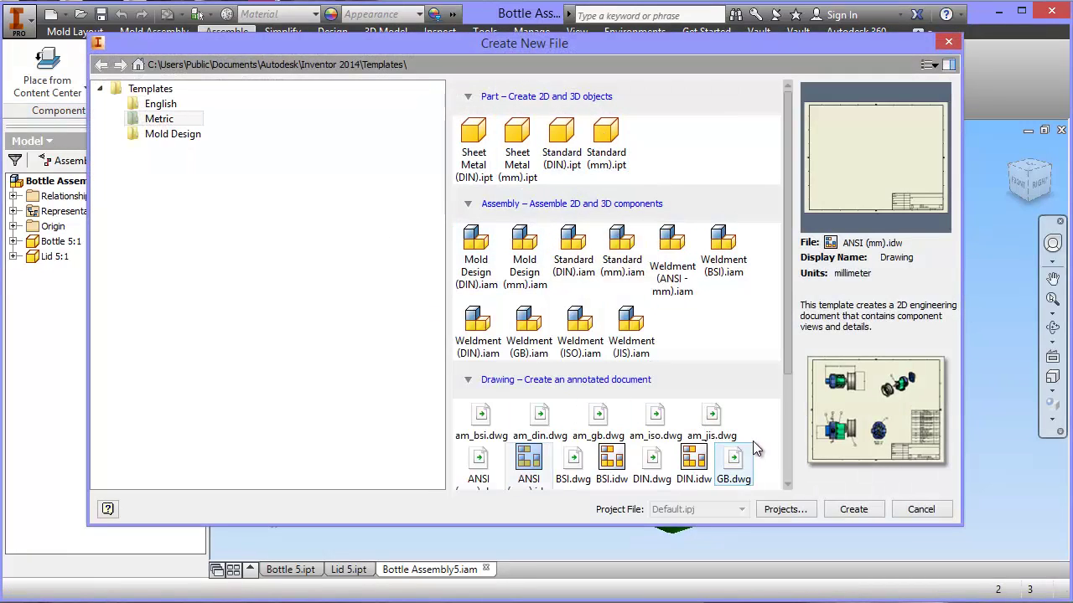
scroll(788, 360, down, 3)
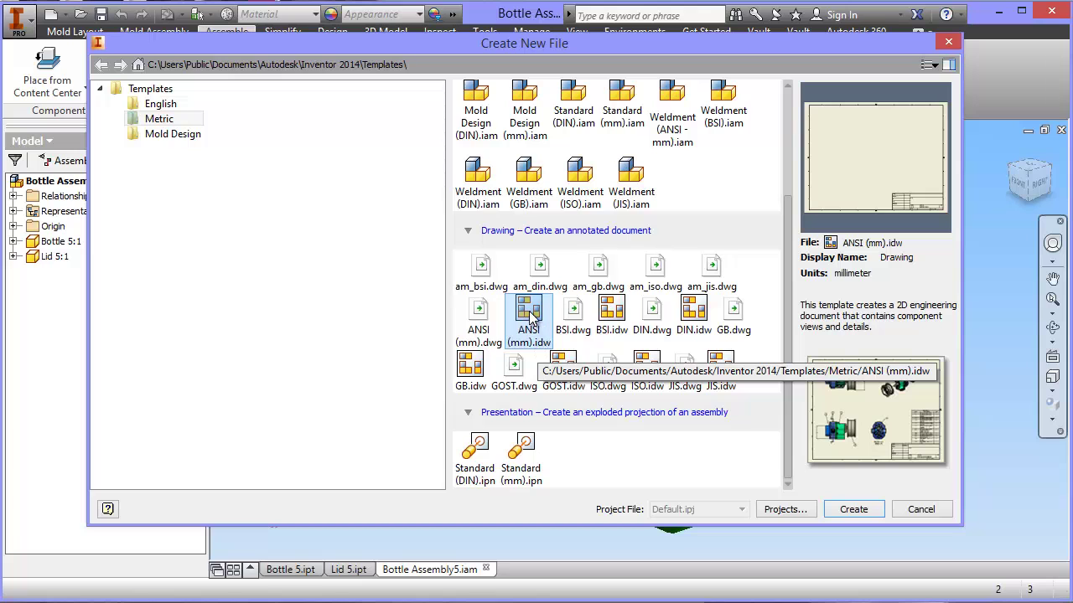
click(853, 509)
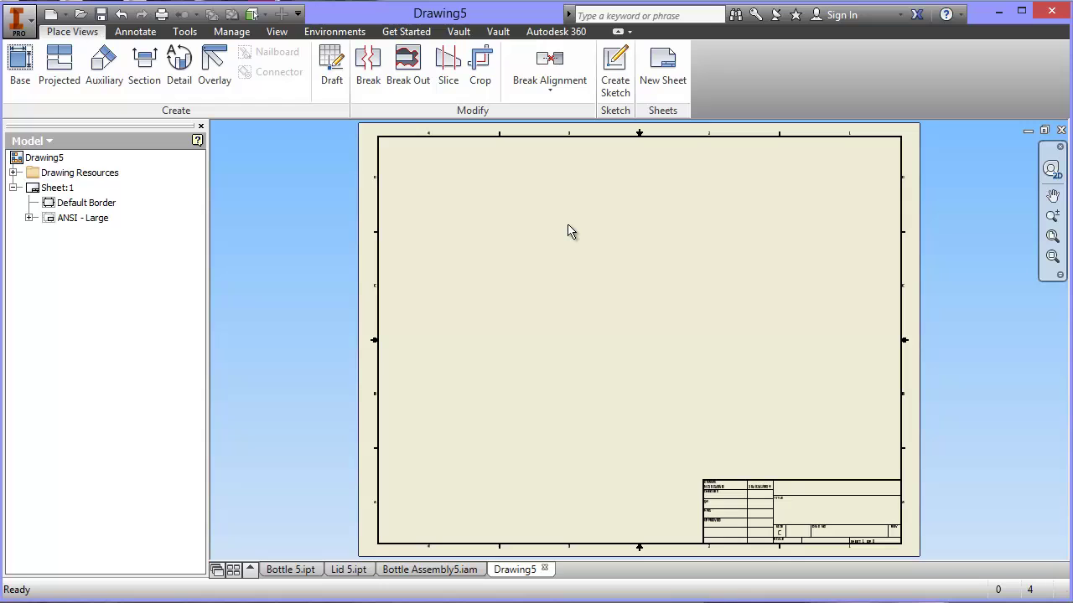
- Start a base view and load Bottle Assembly5 as its source model
click(20, 63)
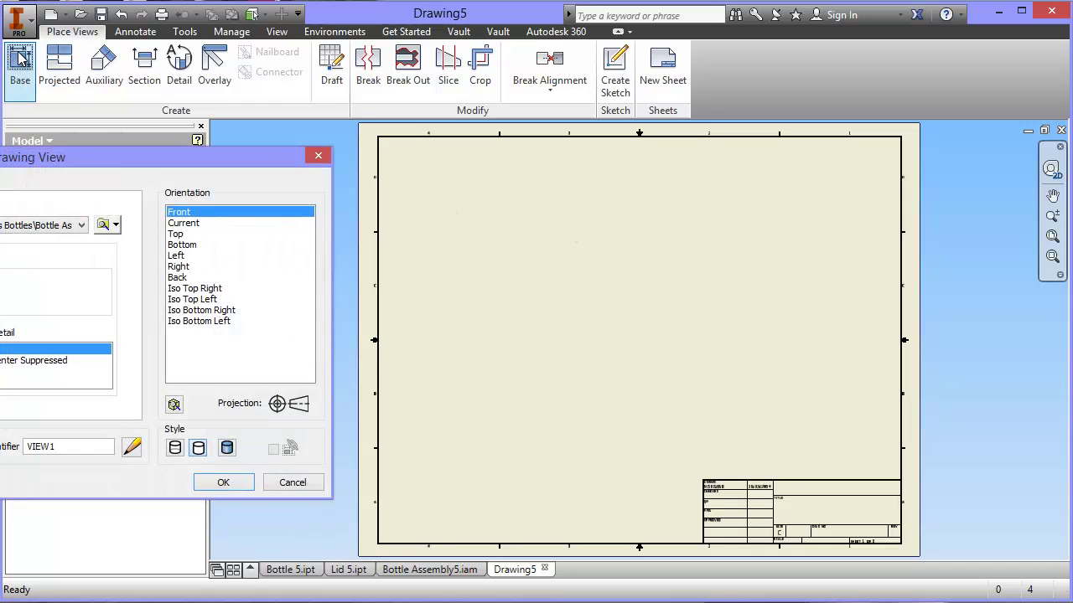
drag(166, 153, 450, 152)
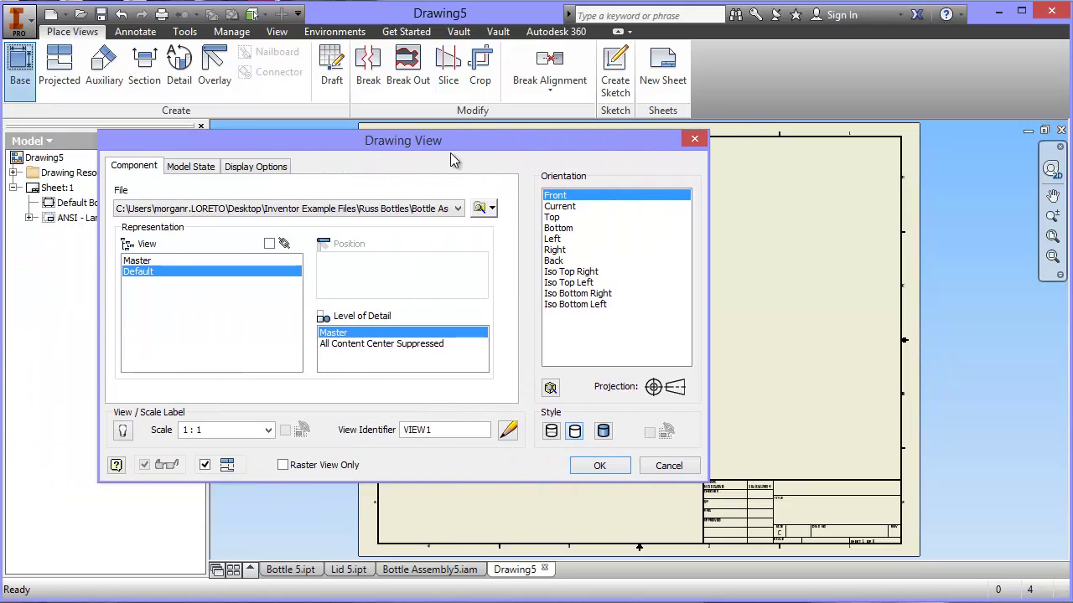
click(481, 208)
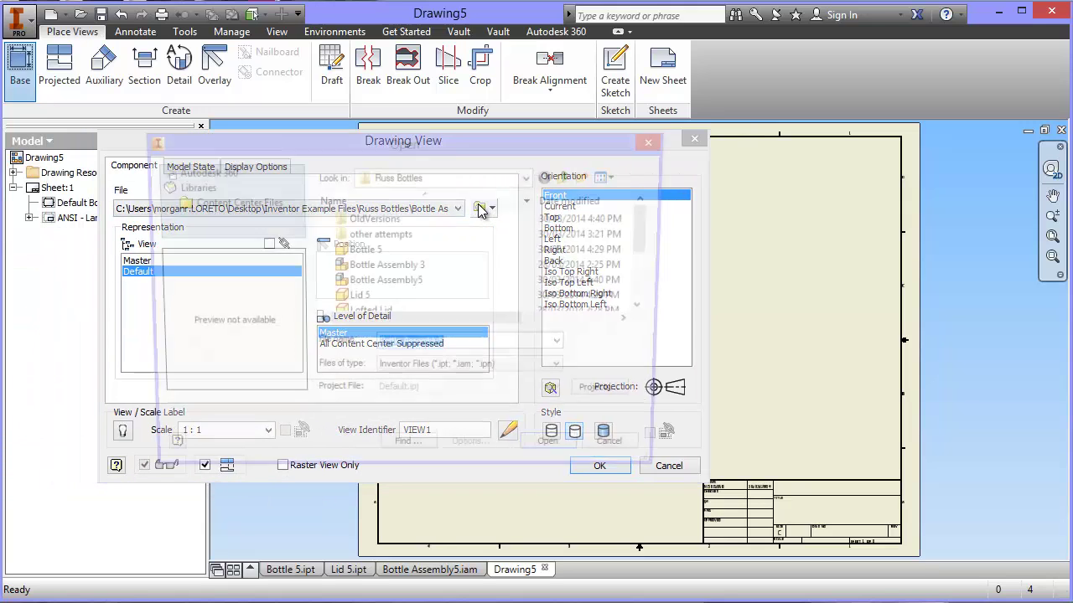
click(369, 285)
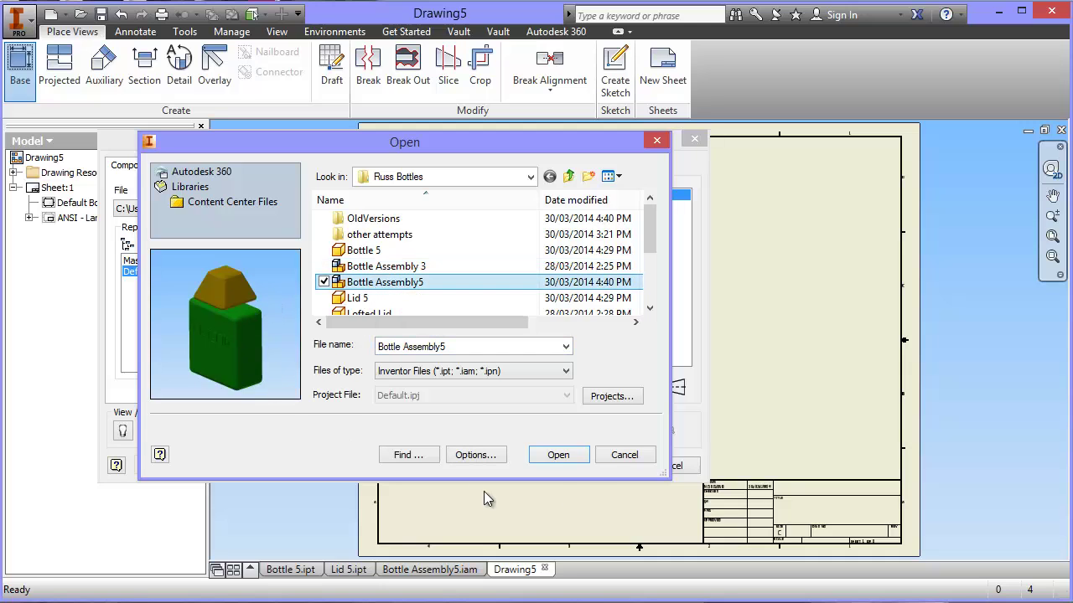
click(563, 454)
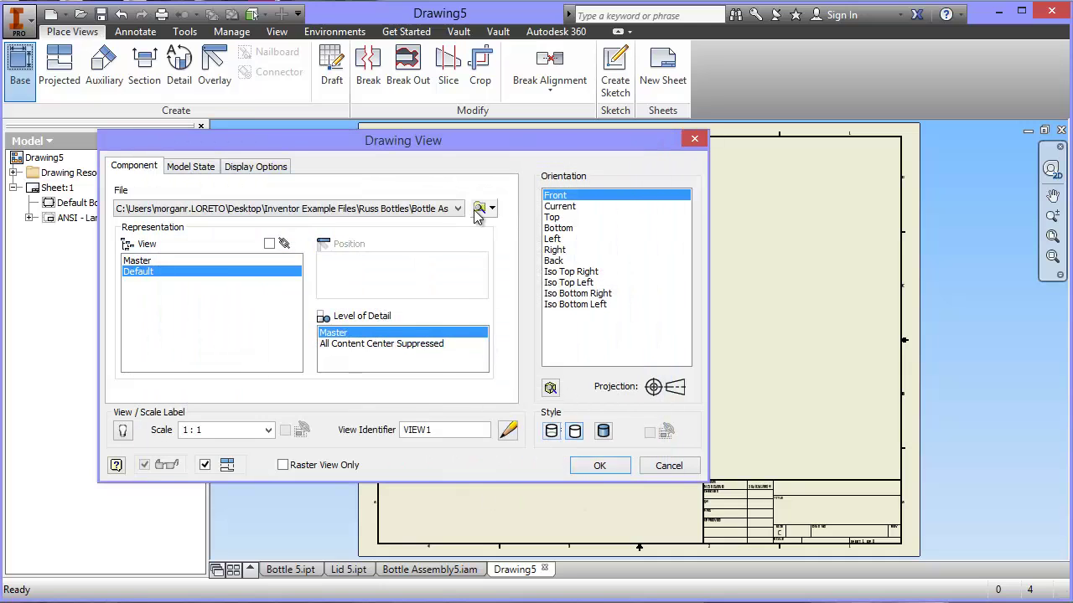
- Set the base view scale to 2 : 1 with Shaded style, keeping the preview visible
drag(496, 141, 396, 94)
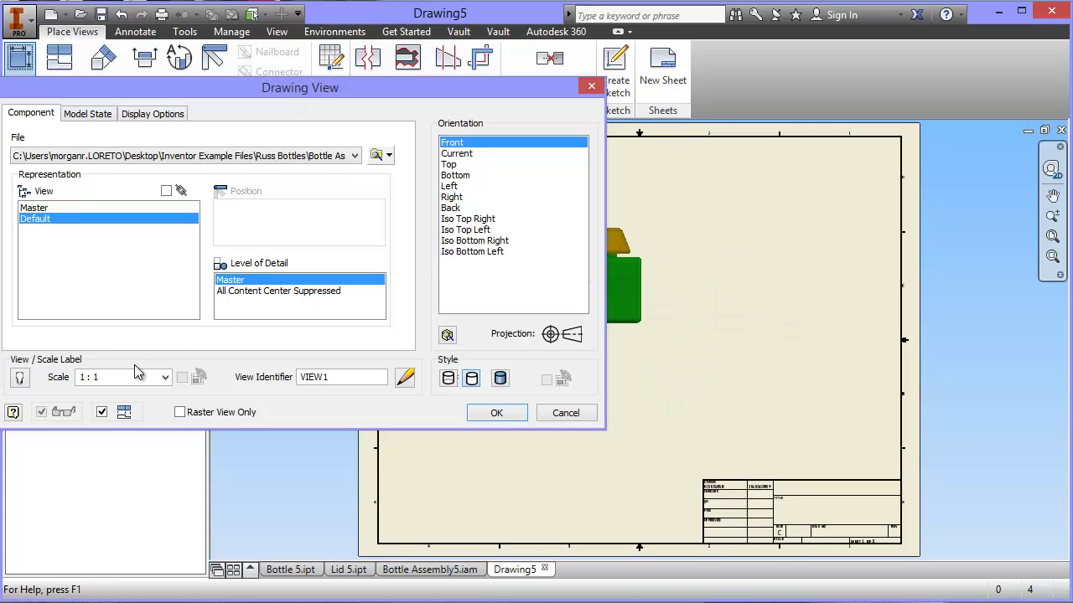
click(165, 377)
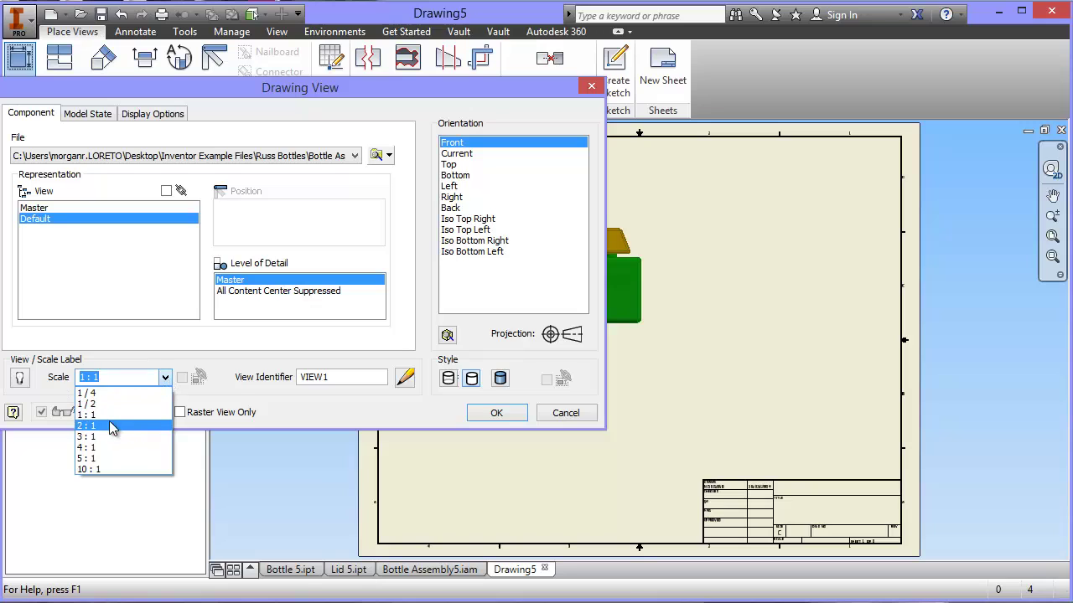
click(107, 424)
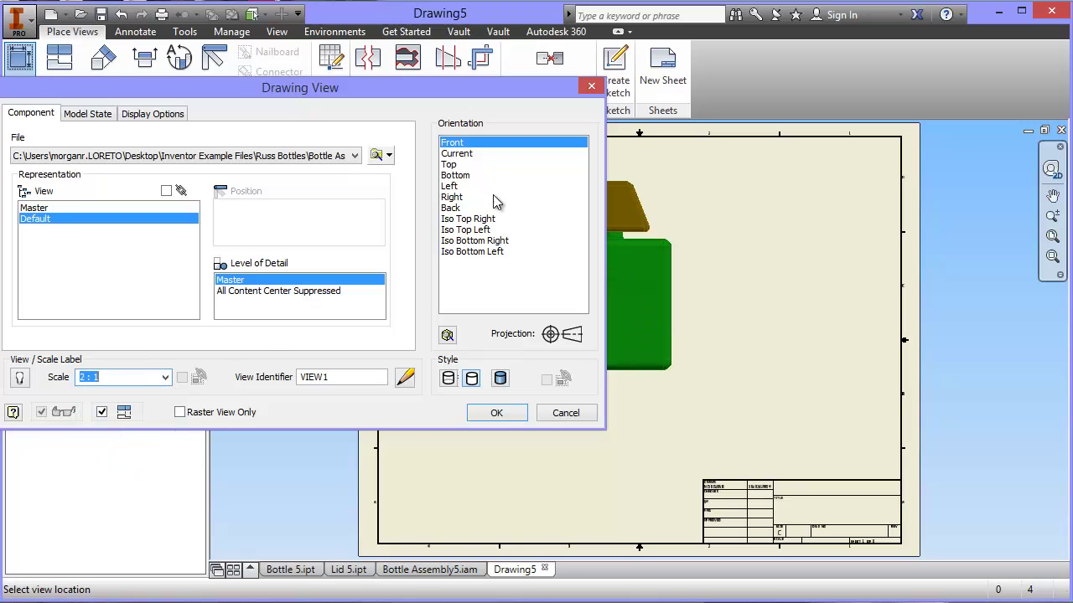
click(501, 379)
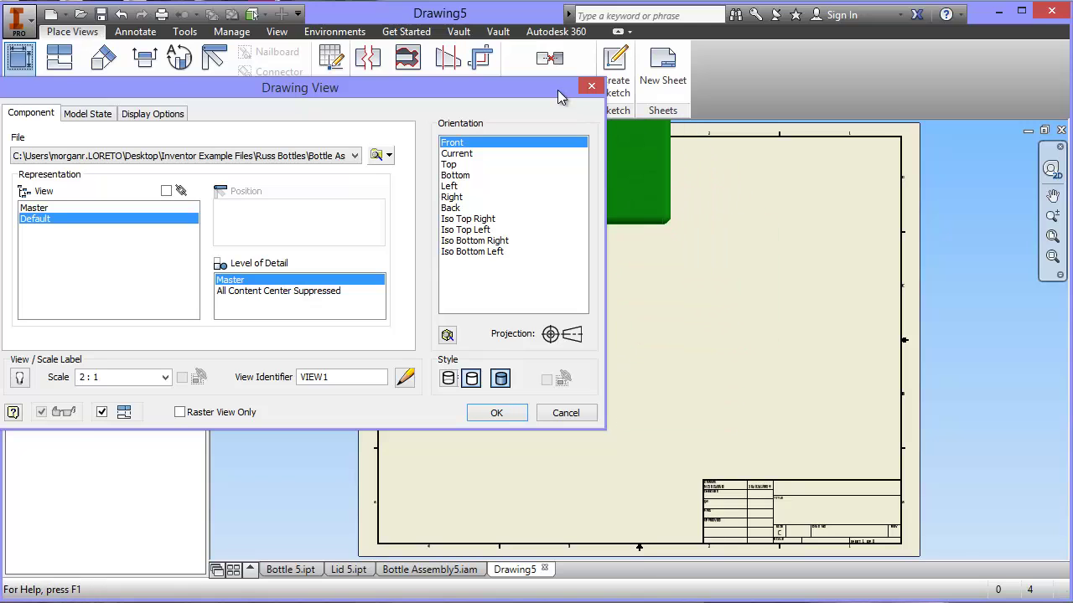
drag(557, 90, 228, 139)
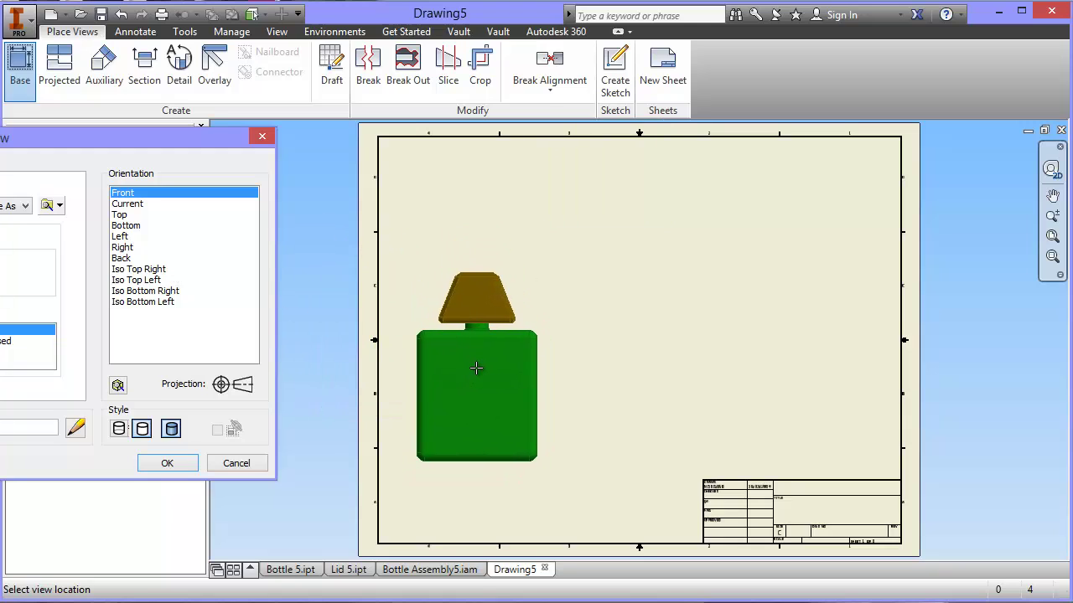
- Place the front view, then project side, top and isometric views from it
click(479, 368)
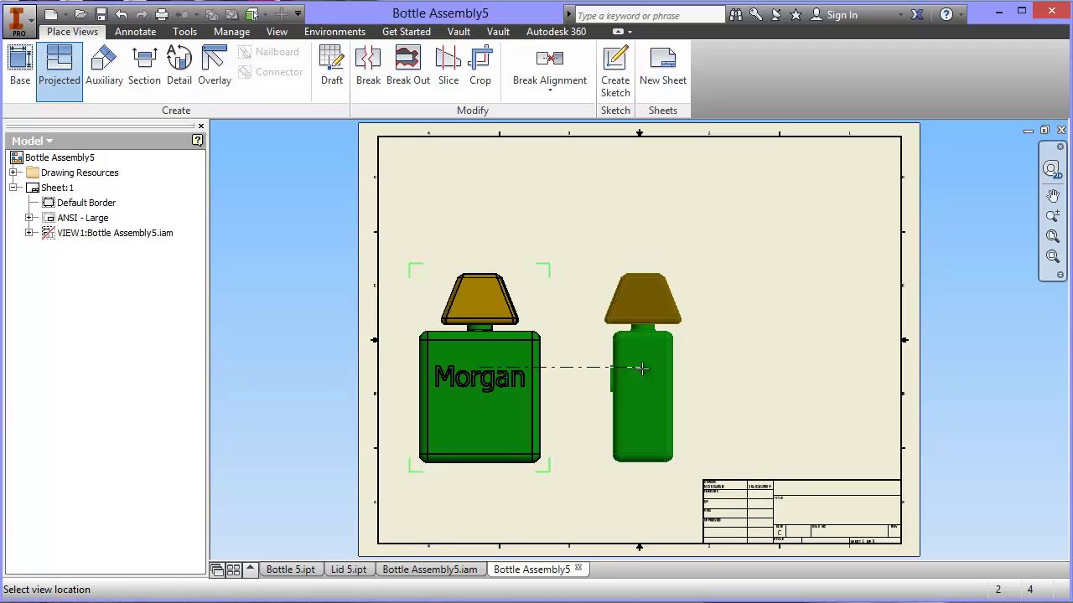
click(641, 369)
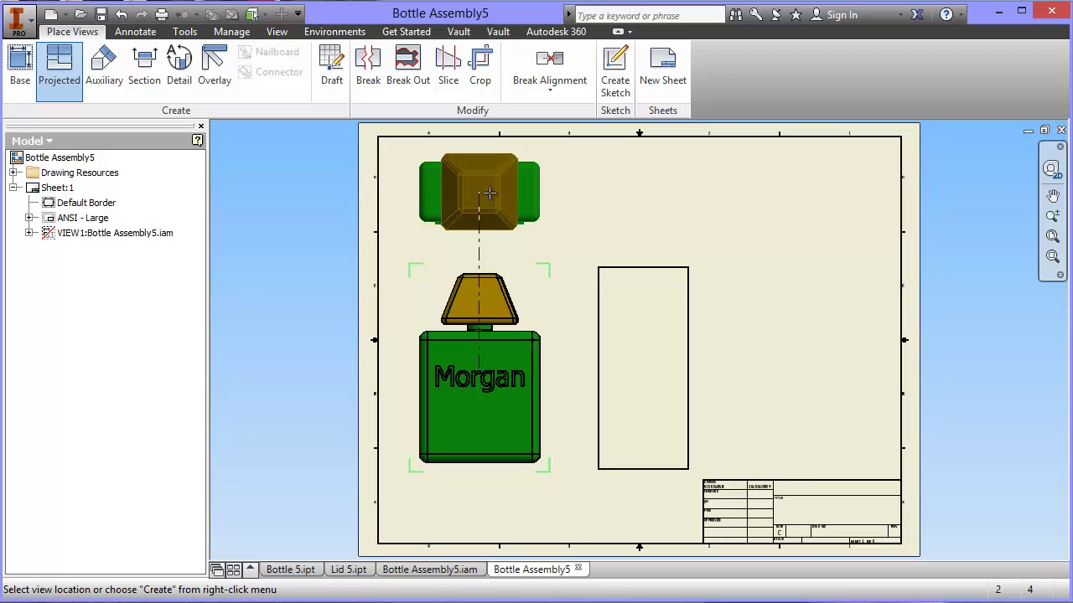
click(490, 194)
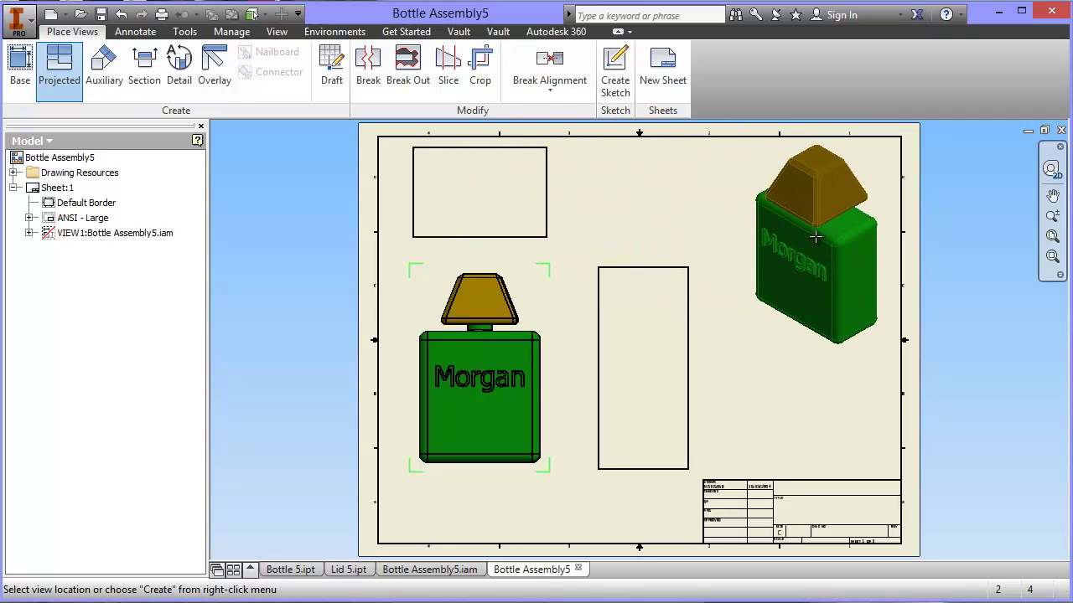
click(815, 237)
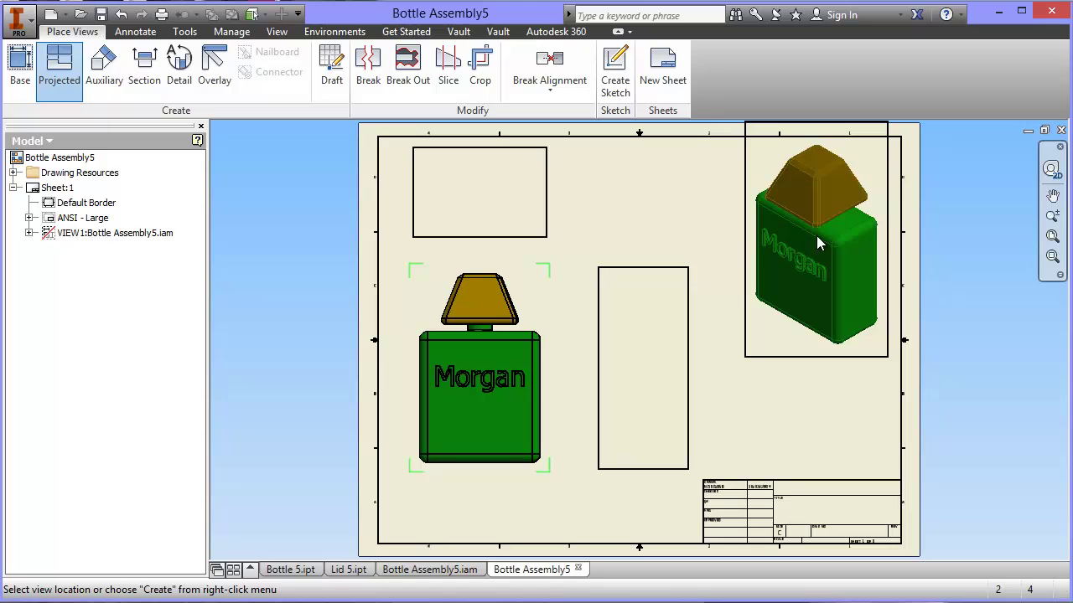
right_click(817, 239)
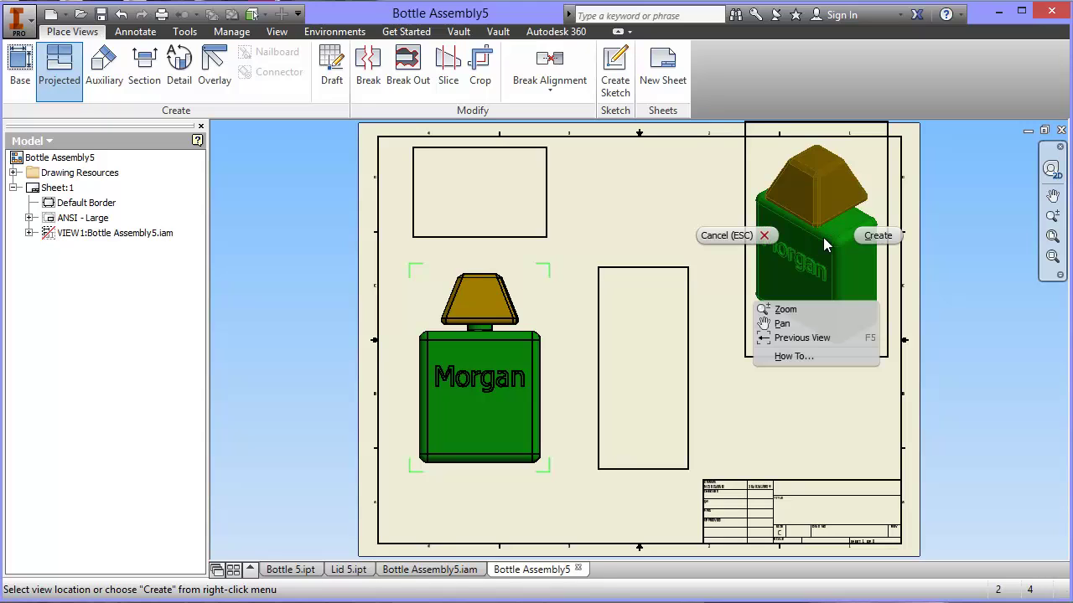
click(880, 236)
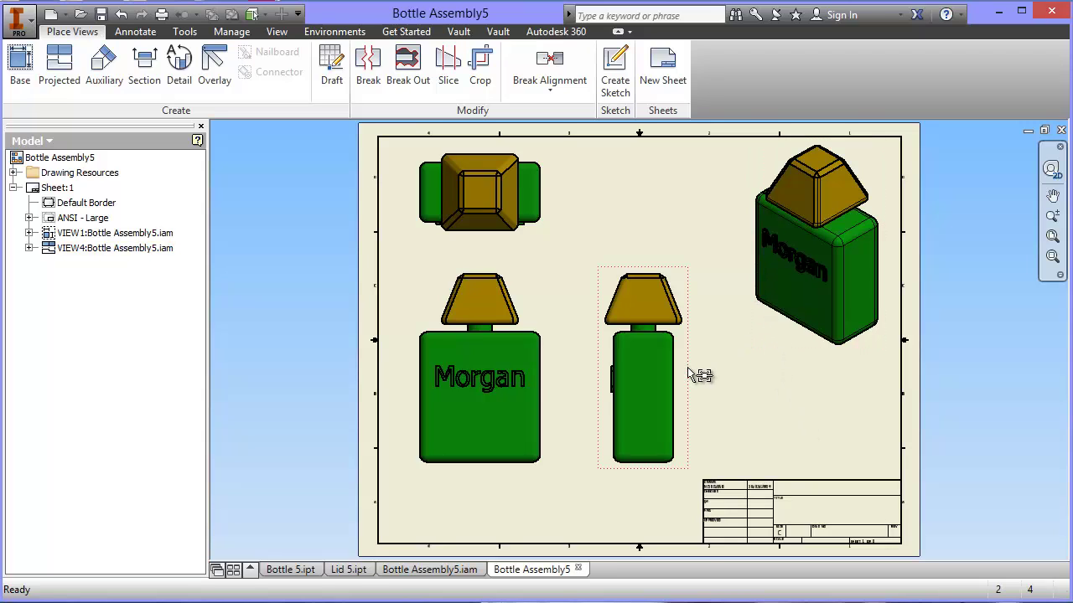
- Review the isometric view's settings and close them without changes
double_click(775, 327)
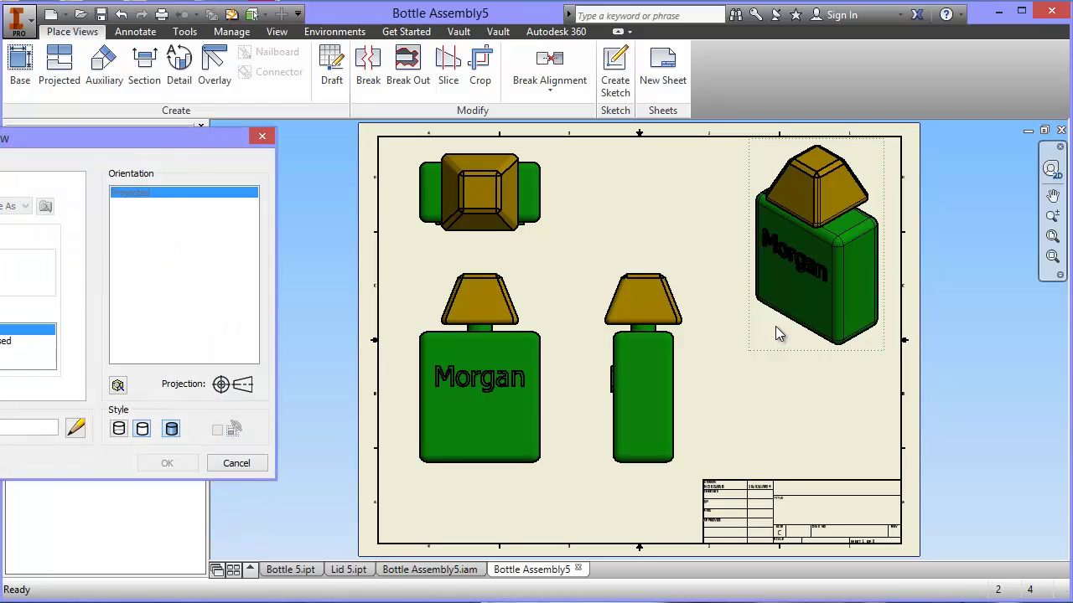
drag(122, 143, 490, 102)
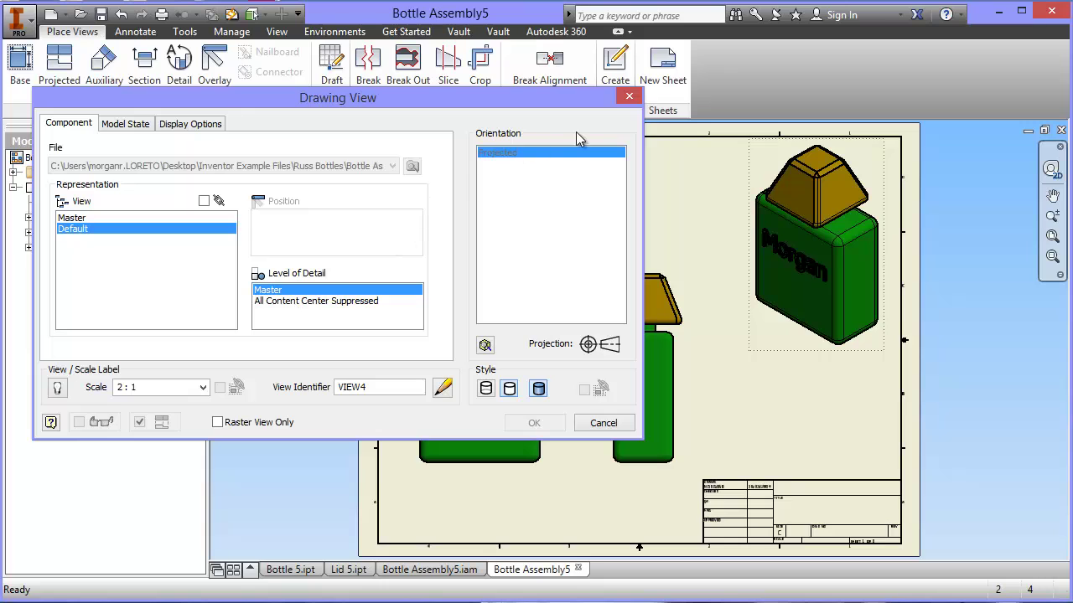
click(629, 98)
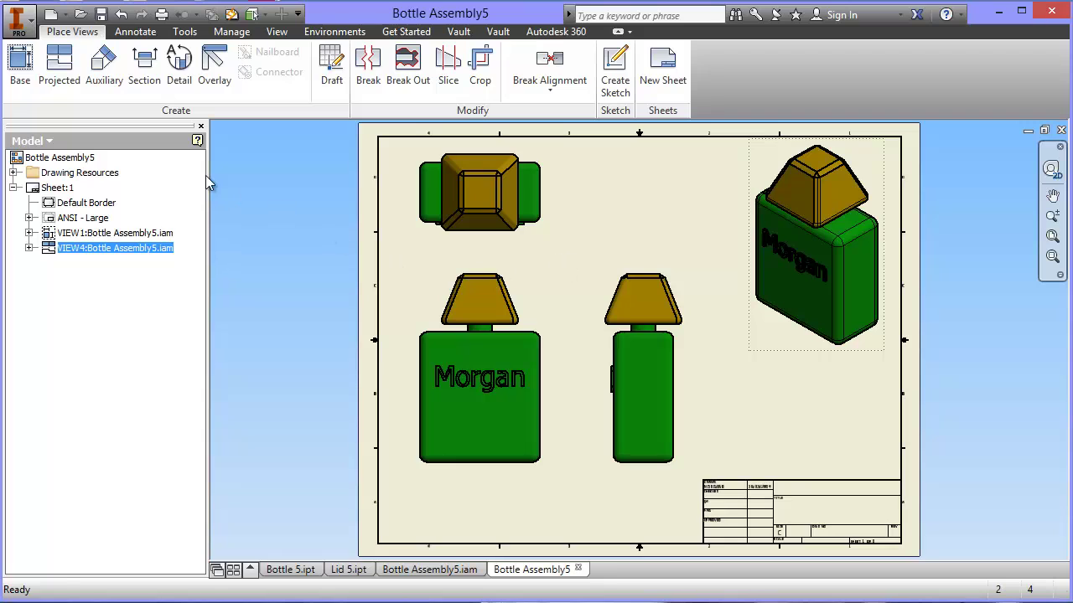
- Dimension the front view body's width between its side edges, placed below the view
click(135, 31)
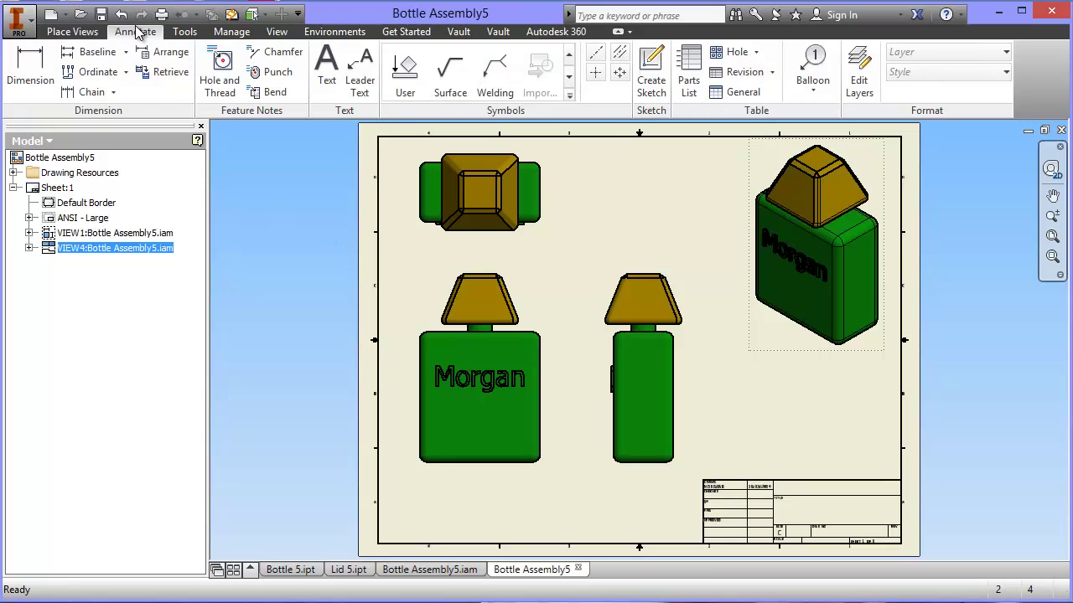
click(29, 67)
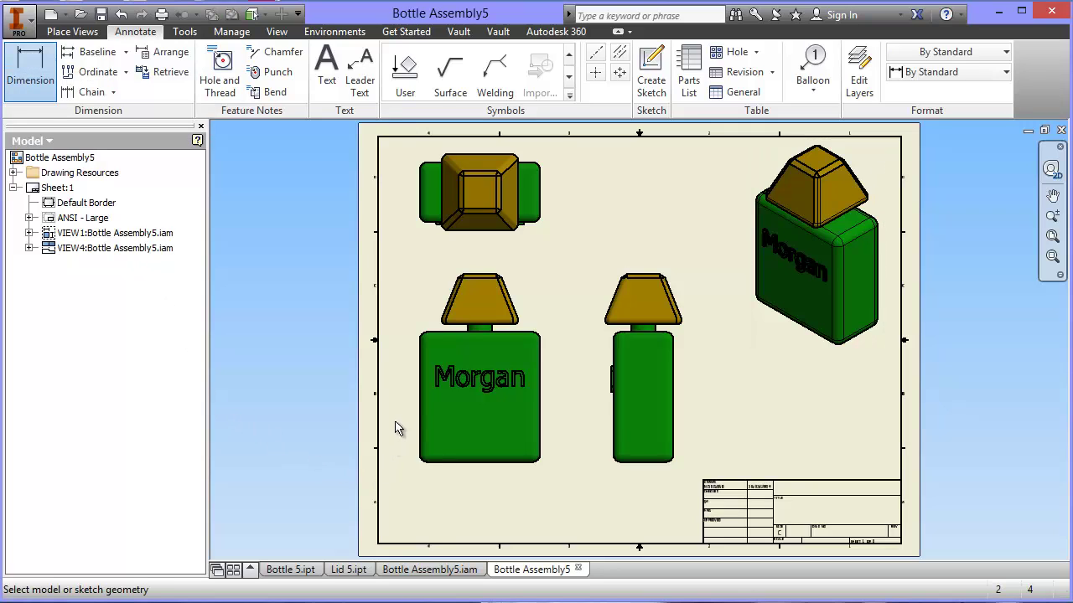
click(420, 401)
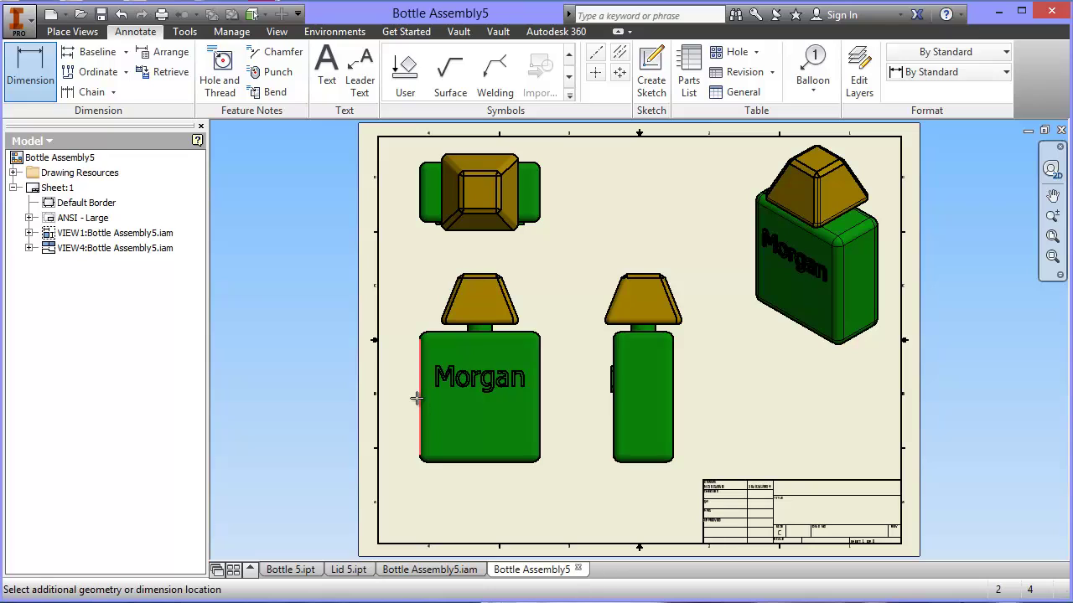
click(540, 399)
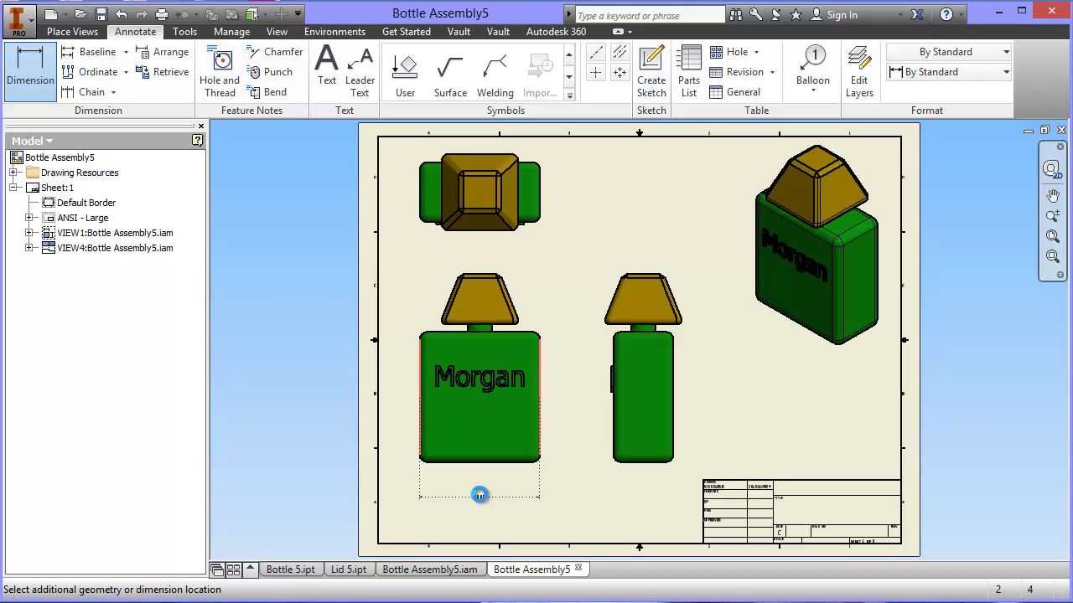
click(482, 500)
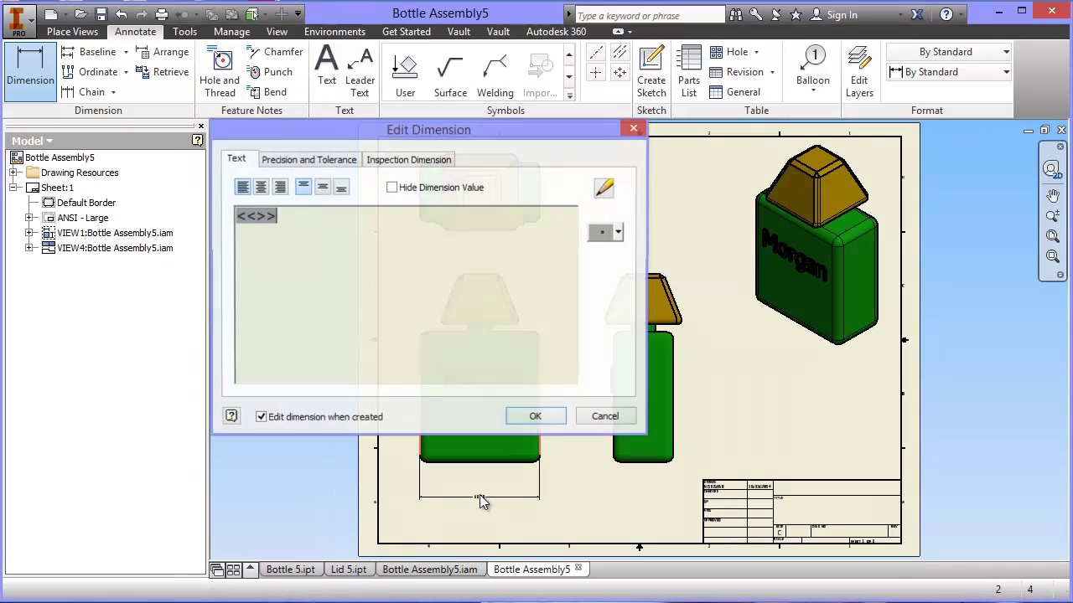
click(535, 419)
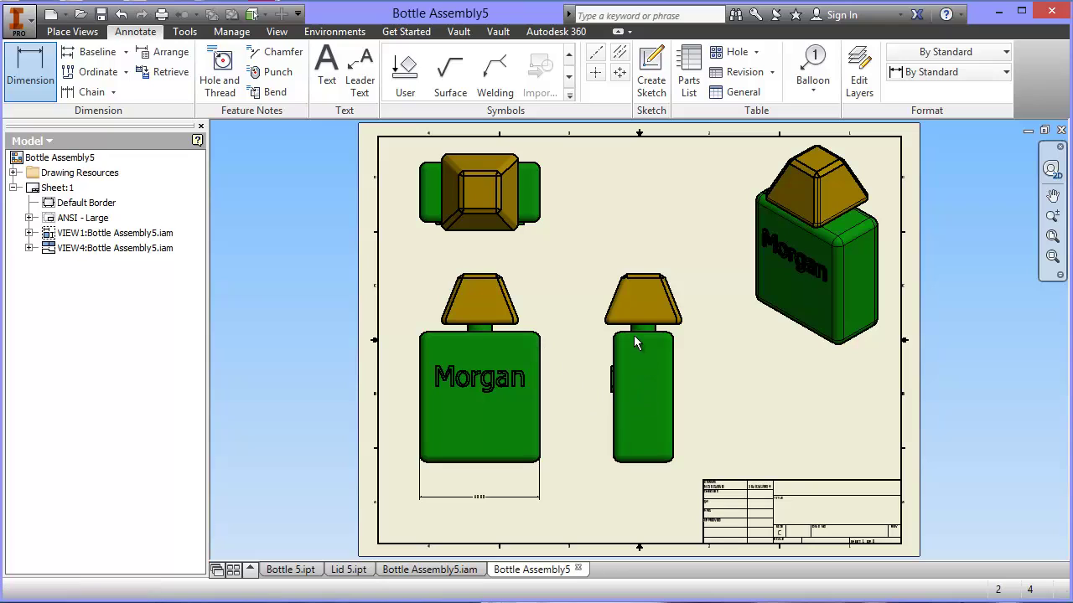
- Add the 65.00 side-view height, 30.00 top-view depth and 36.30 lid width dimensions
click(633, 332)
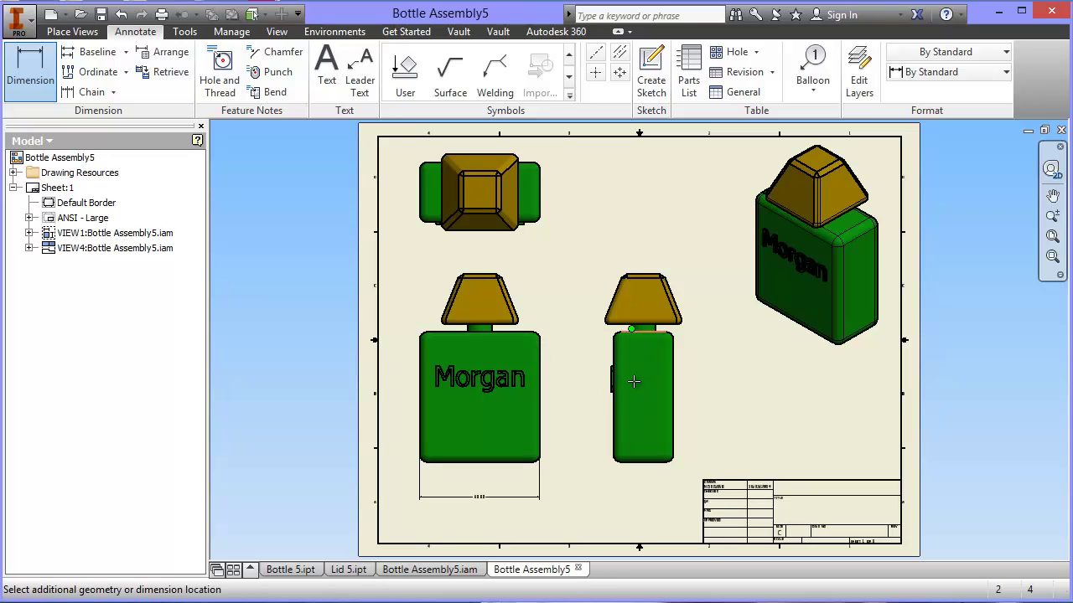
click(634, 464)
click(578, 450)
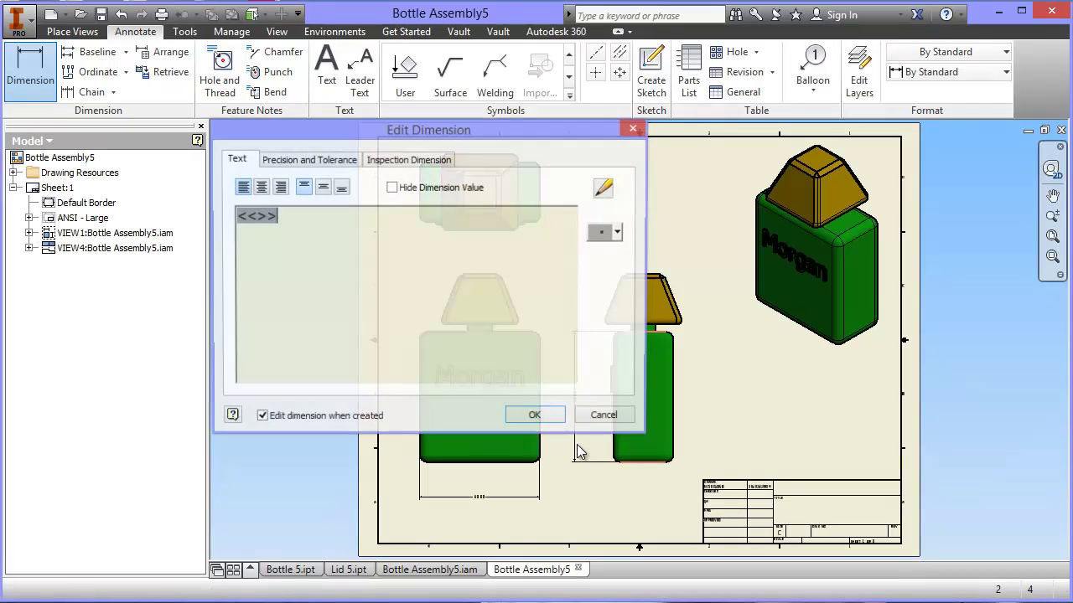
click(550, 420)
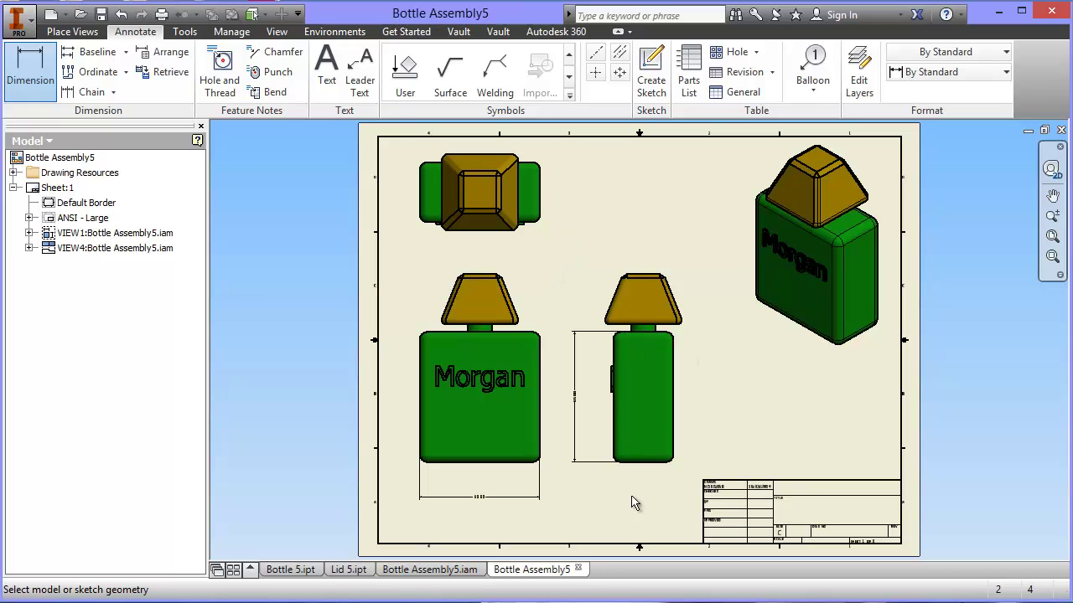
click(524, 163)
click(524, 222)
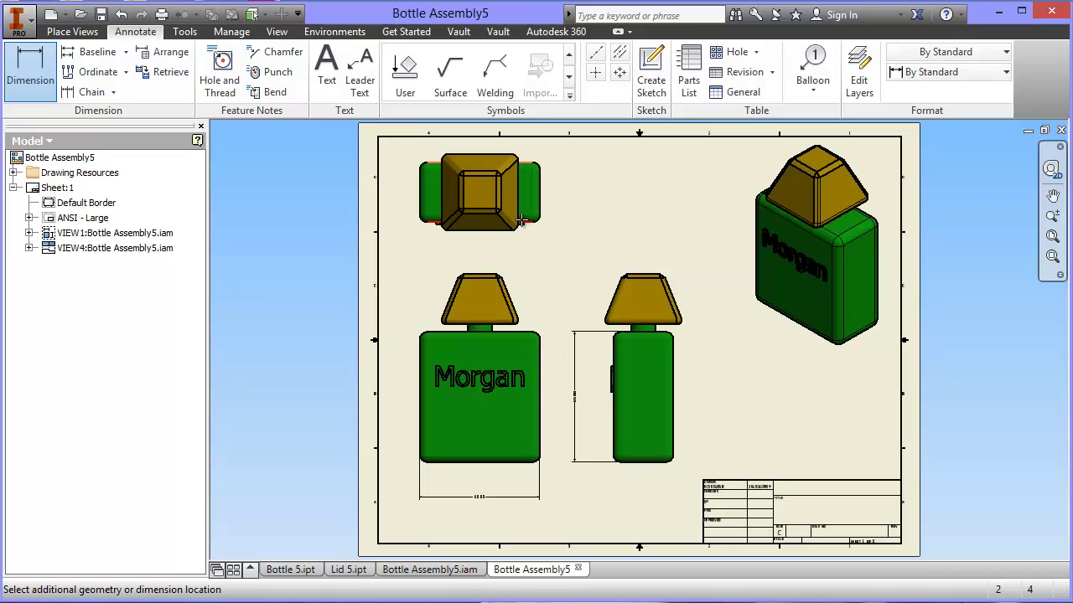
click(585, 223)
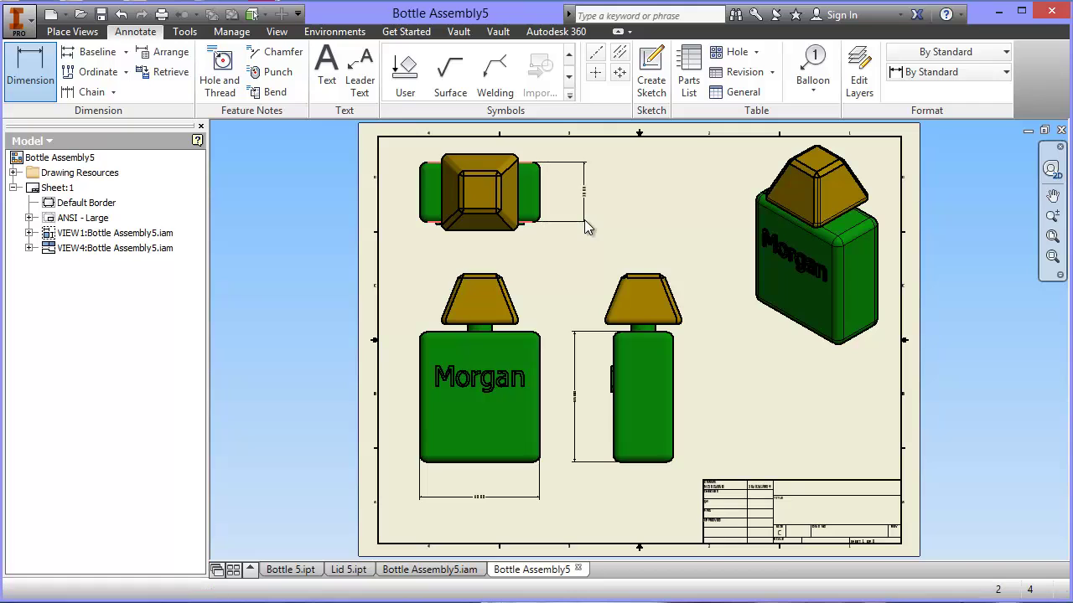
click(539, 423)
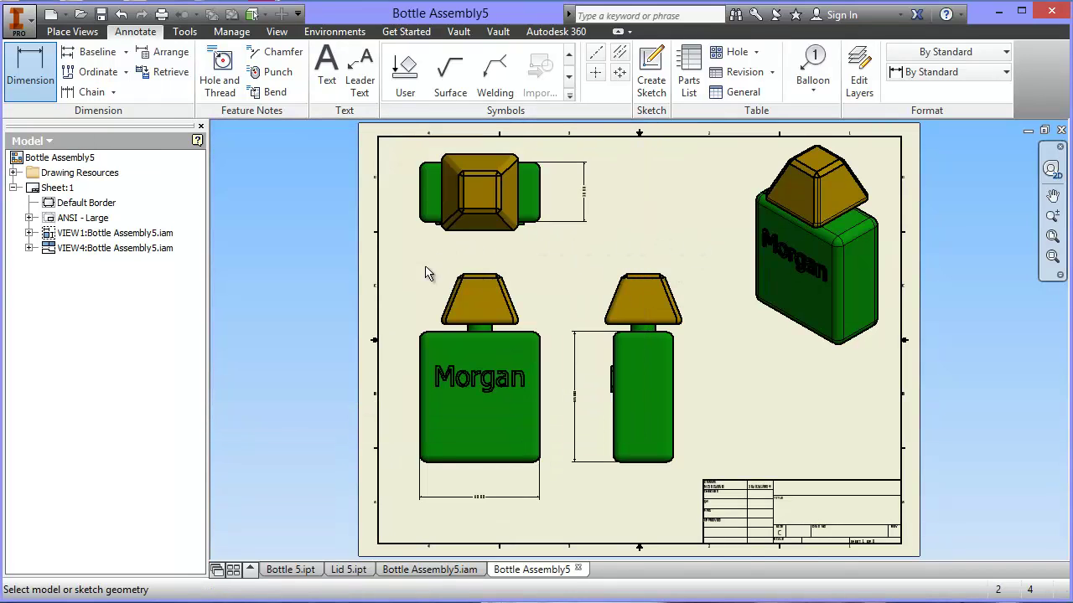
click(443, 323)
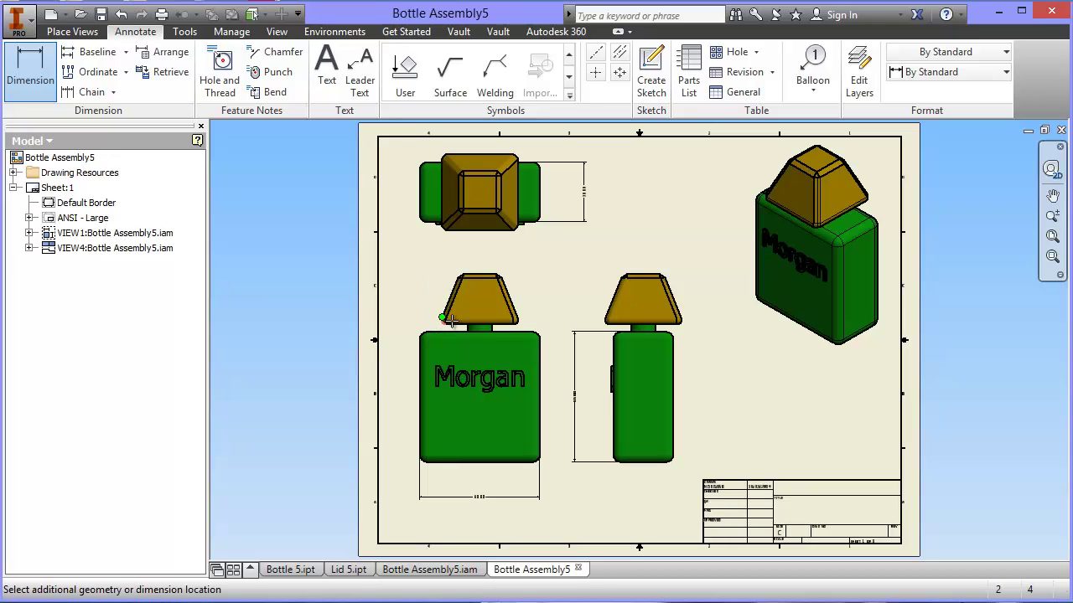
click(519, 322)
click(500, 263)
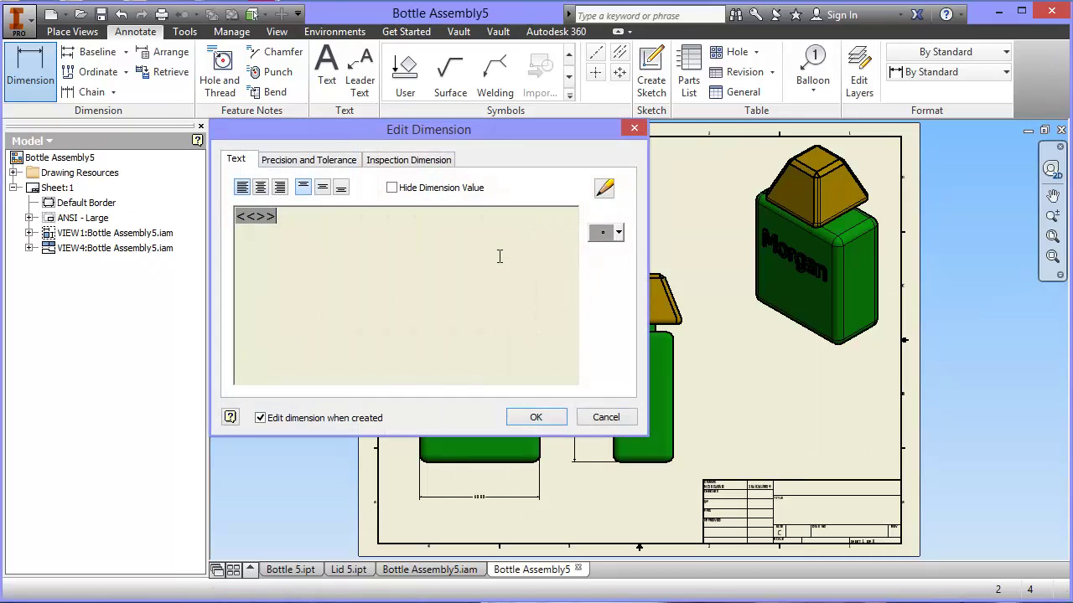
click(536, 417)
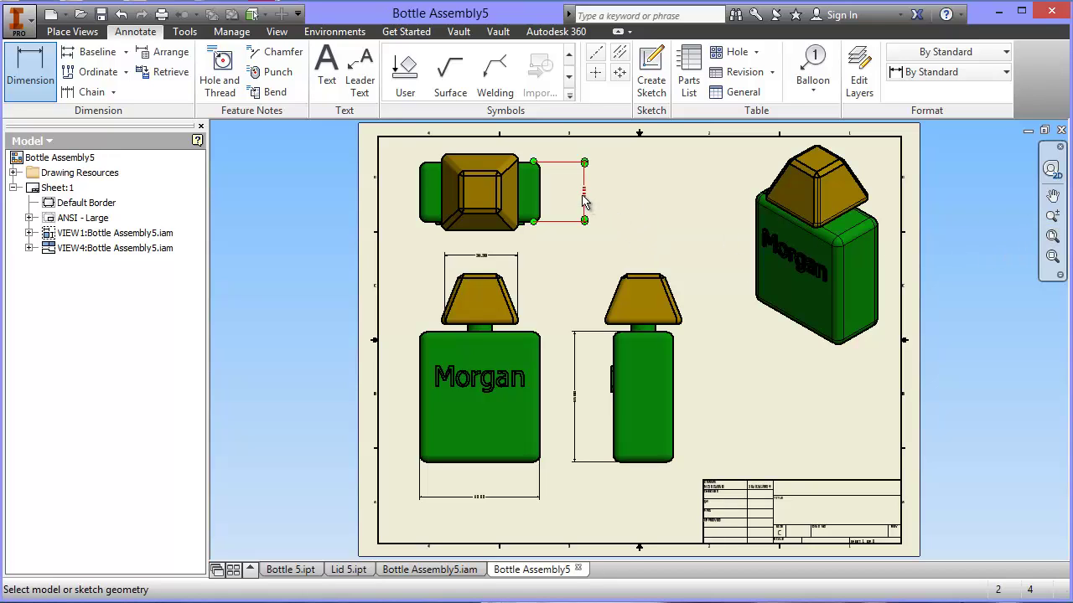
- Zoom and pan to inspect the dimensions and title block, then bring up Save As
scroll(596, 194, up, 5)
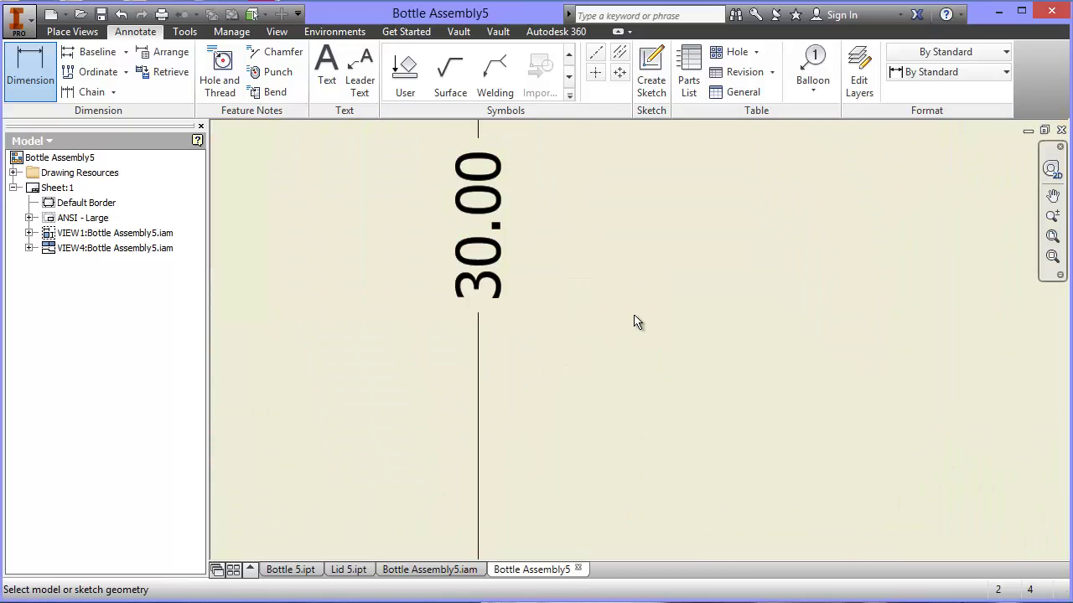
scroll(634, 321, down, 5)
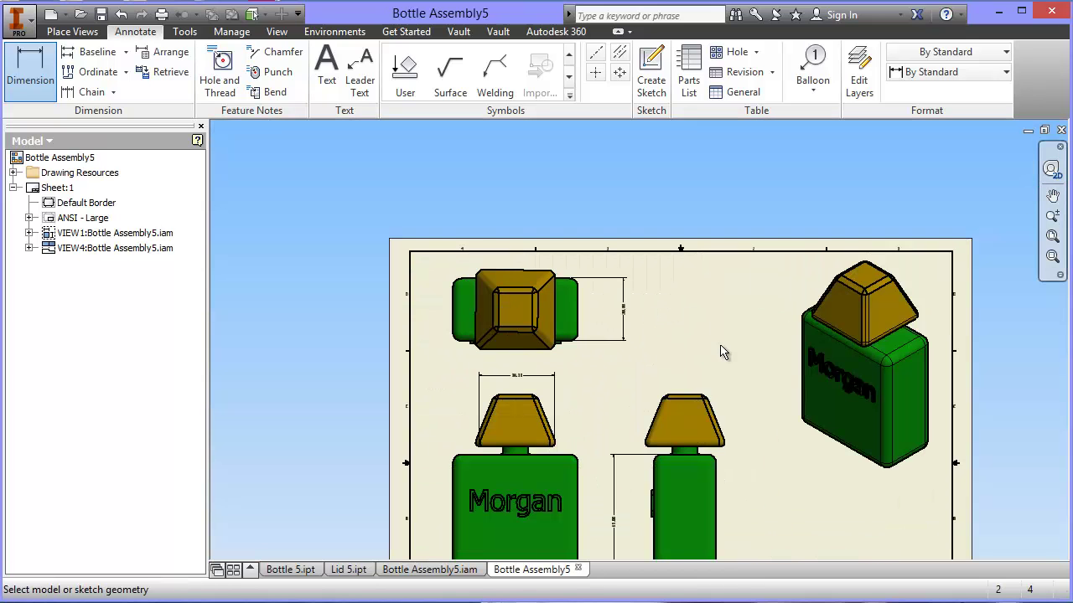
mouse_move(733, 358)
middle_down()
mouse_move(716, 278)
mouse_move(721, 240)
middle_up()
scroll(726, 245, up, 2)
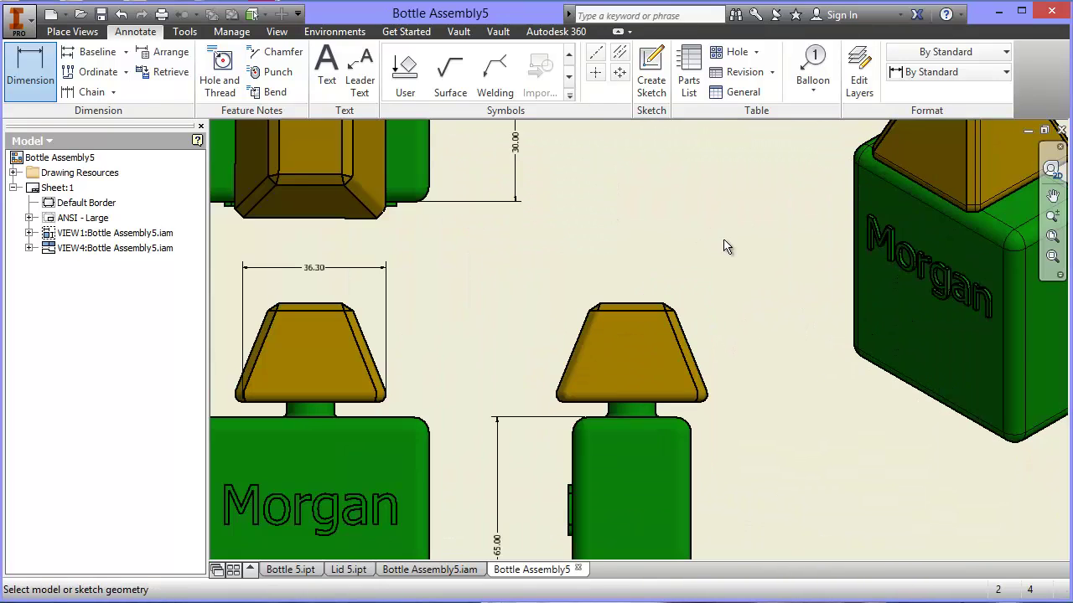
scroll(726, 243, down, 4)
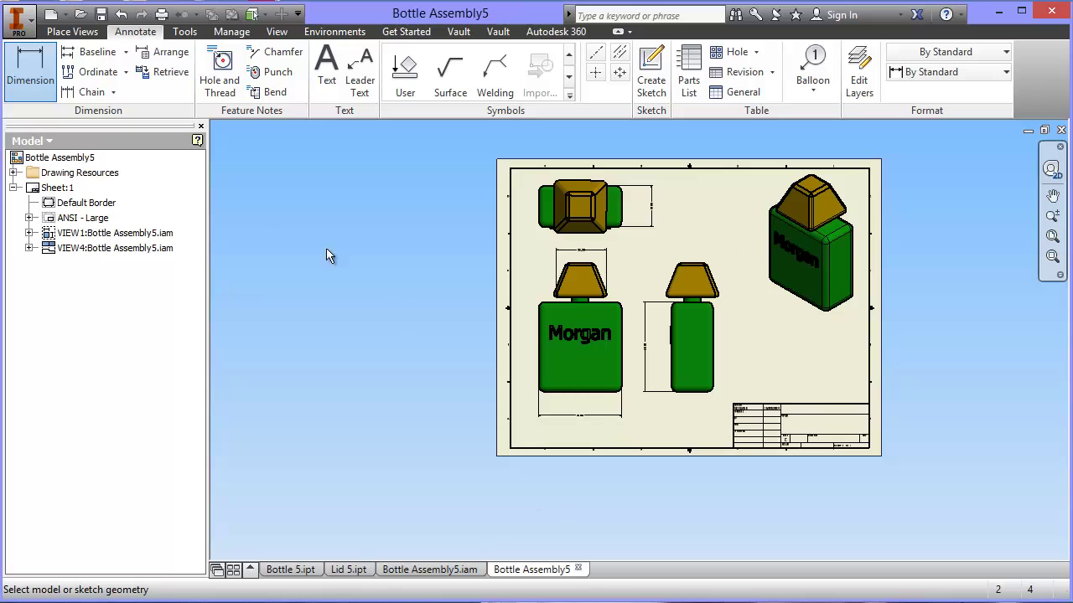
click(100, 15)
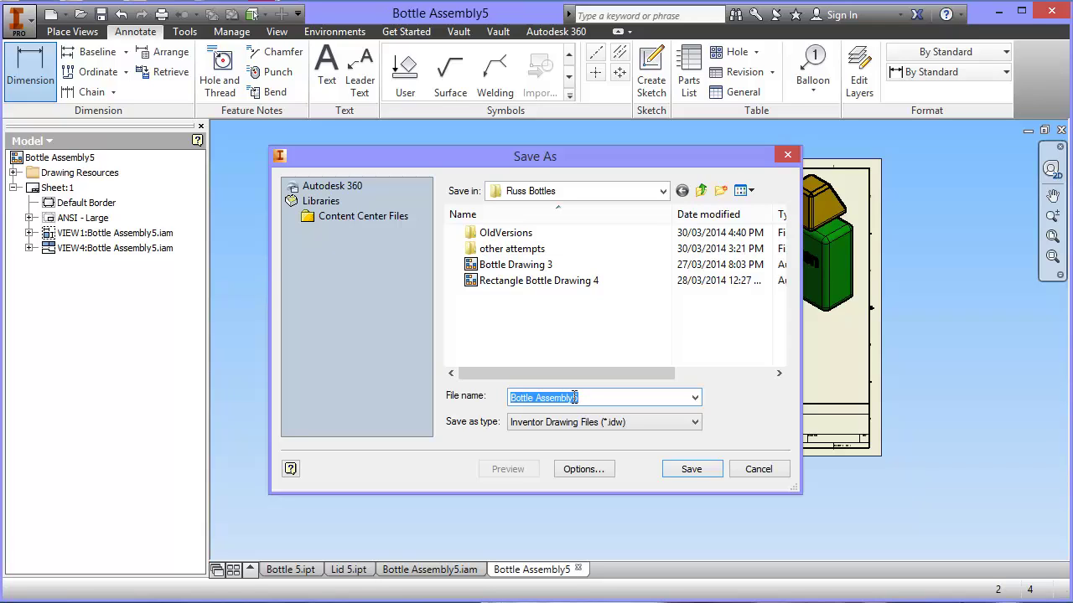
- Save the drawing as 'Bottle Drawing 5.idw' in the Russ Bottles folder
drag(576, 397, 536, 397)
text(Drawing)
click(696, 467)
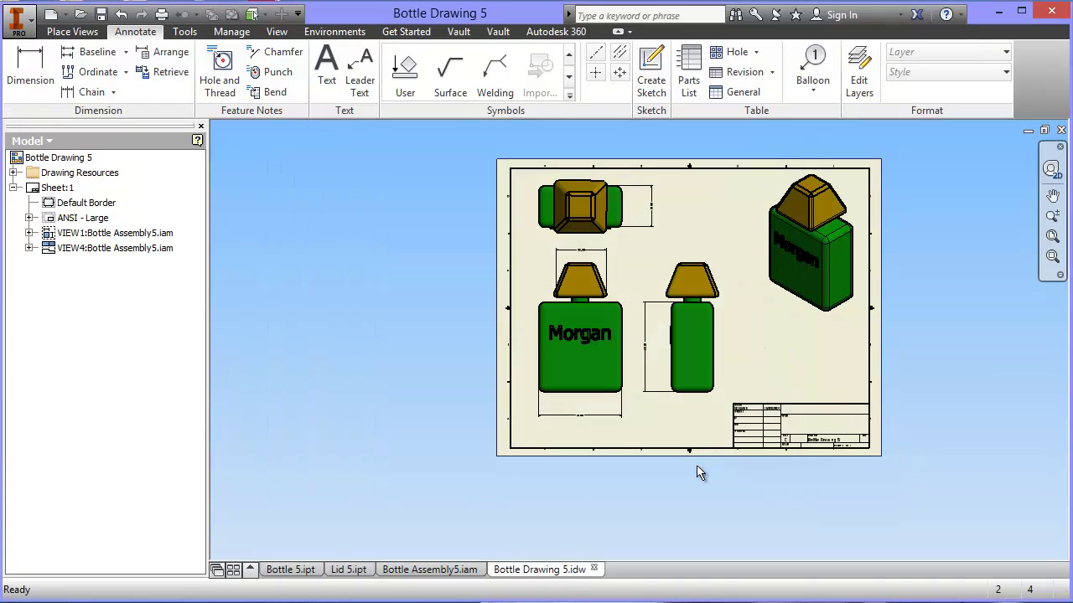